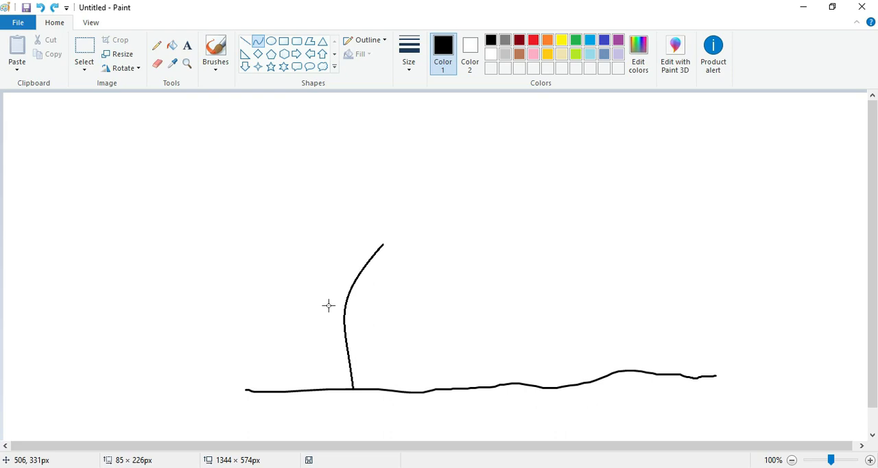
Draw the mushroom stem's right side as a curve about 227 px tall, bulging outward and ending on the ground line
click(490, 288)
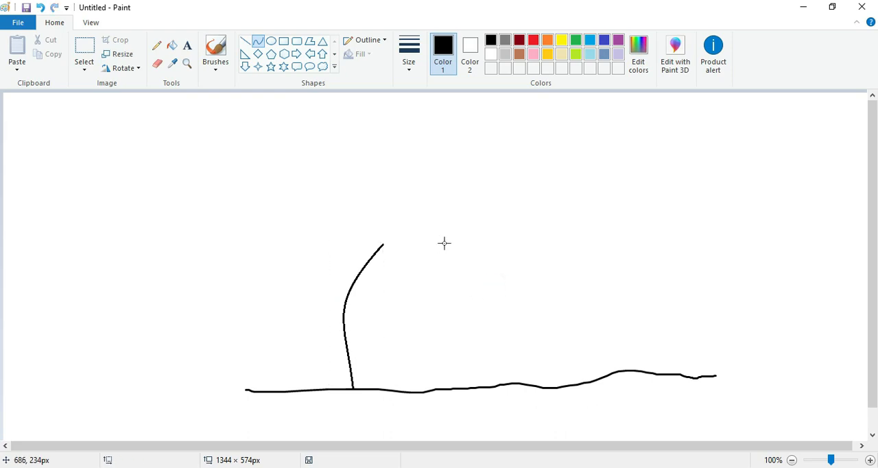
mouse_move(451, 242)
mouse_down()
mouse_move(449, 374)
mouse_move(458, 388)
mouse_up()
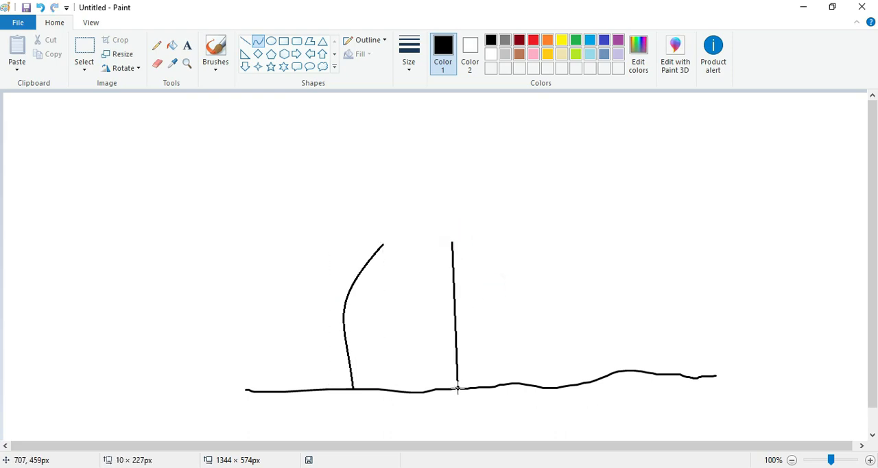
drag(478, 331, 493, 329)
drag(456, 255, 476, 316)
click(543, 241)
Draw the rim of the cap's underside with two rounded curves that meet above the stem and hook in to its sides
mouse_move(367, 258)
mouse_down()
mouse_move(421, 232)
mouse_move(413, 207)
mouse_move(412, 215)
mouse_up()
mouse_move(378, 252)
mouse_down()
mouse_move(318, 244)
mouse_move(358, 220)
mouse_move(338, 210)
mouse_up()
click(556, 235)
drag(405, 215, 459, 256)
drag(405, 214, 516, 263)
click(574, 217)
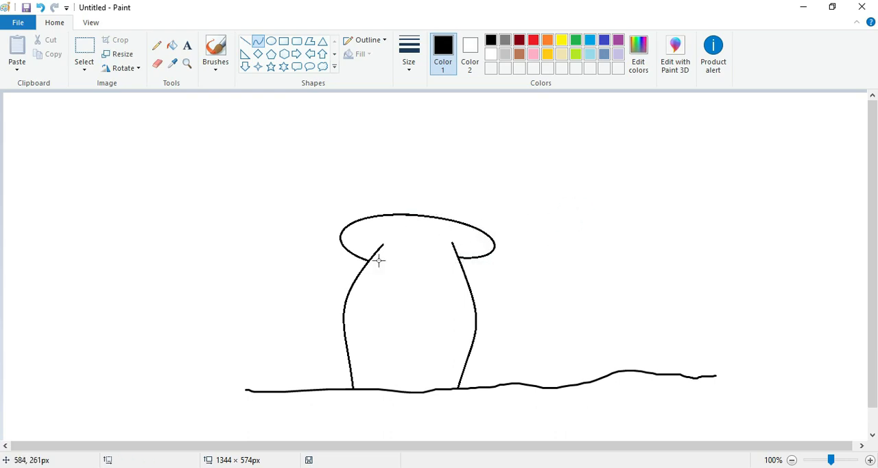
Draw the cap's outer left and right edges as outward-bulging curves rising from the ends of the underside rim
drag(359, 257, 398, 162)
drag(364, 243, 290, 239)
mouse_move(345, 195)
mouse_down()
mouse_move(334, 176)
mouse_move(310, 182)
mouse_move(309, 196)
mouse_up()
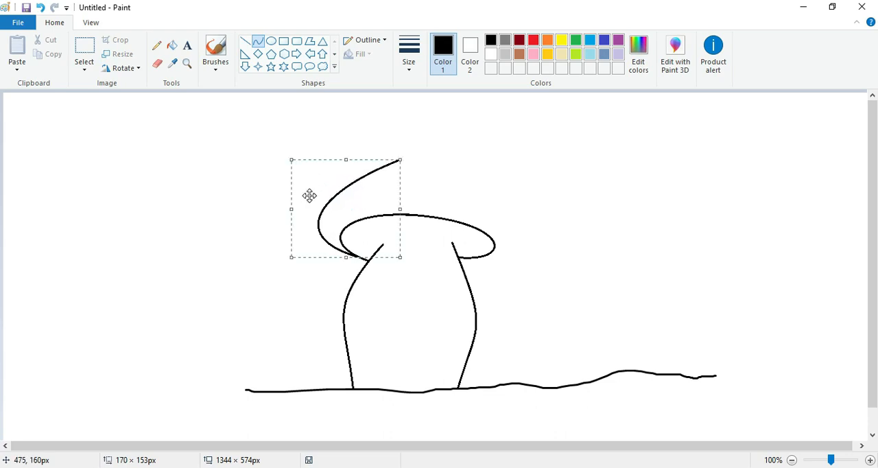
drag(475, 256, 445, 162)
click(472, 243)
drag(500, 239, 539, 253)
drag(492, 199, 515, 181)
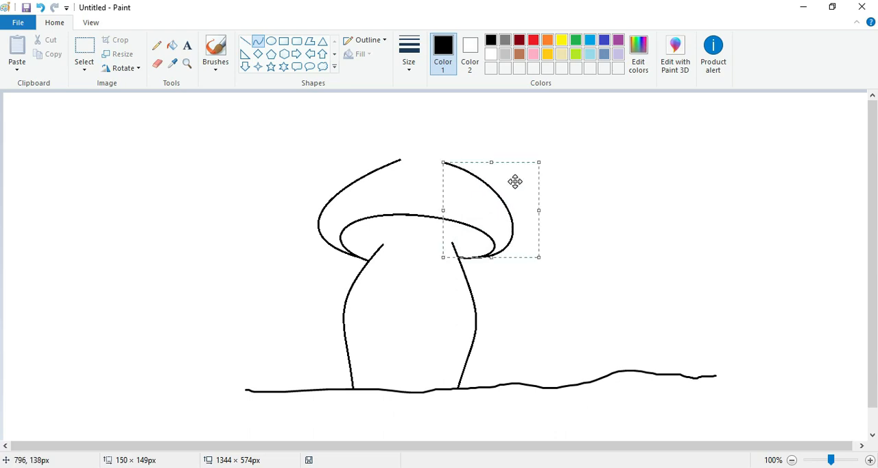
click(626, 215)
Erase the upper ends of both cap edge curves and join them with one curve forming a rounded peak
click(158, 64)
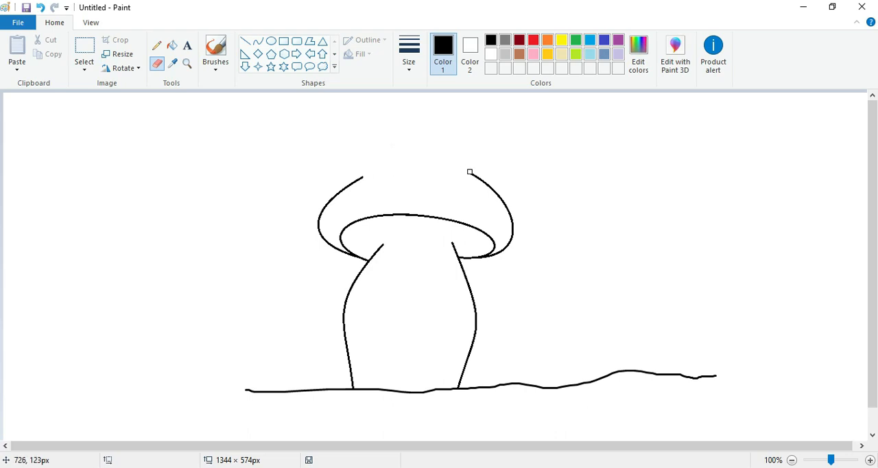
click(257, 41)
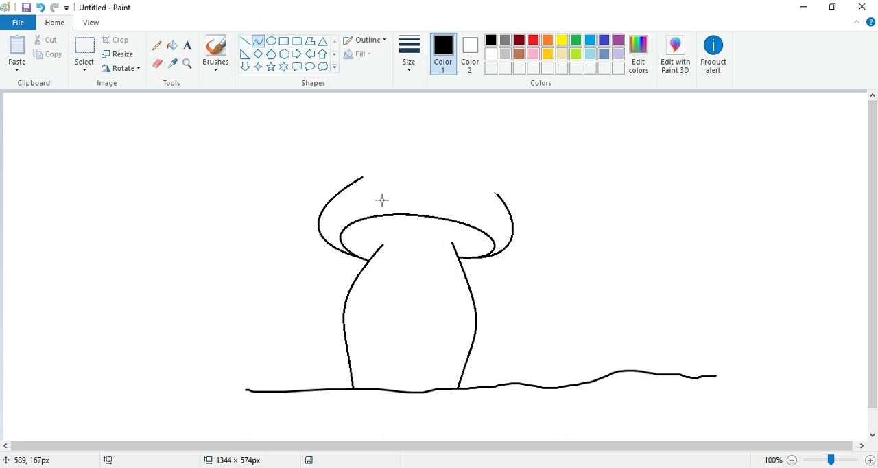
mouse_move(362, 178)
mouse_down()
mouse_move(455, 182)
mouse_move(498, 196)
mouse_up()
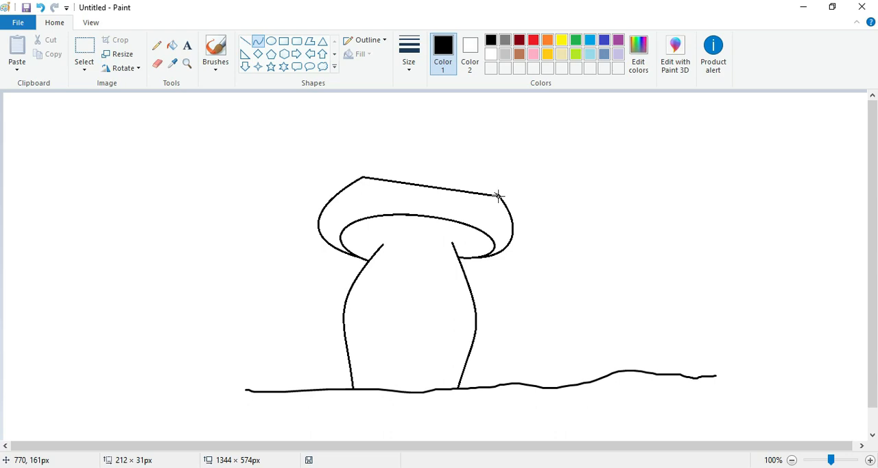
drag(394, 174, 437, 111)
click(482, 172)
drag(482, 173, 420, 133)
click(577, 186)
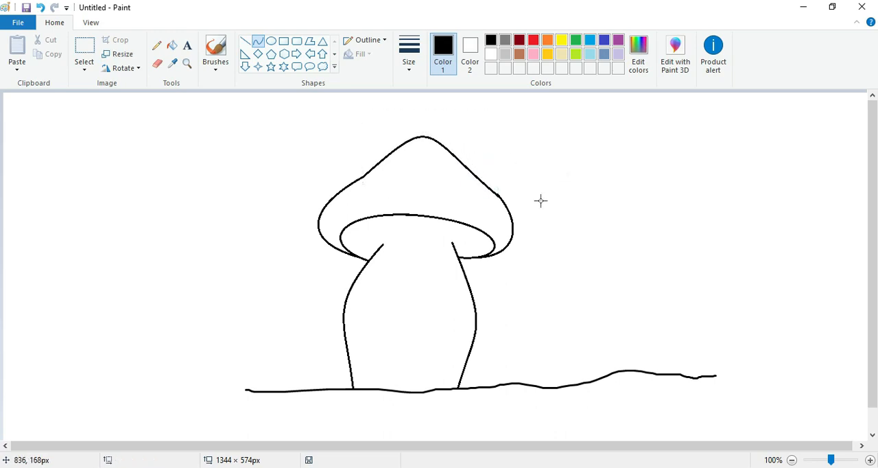
Close the upper end of the stem with a shallow arched curve about 109 px wide between its two sides
drag(383, 245, 445, 240)
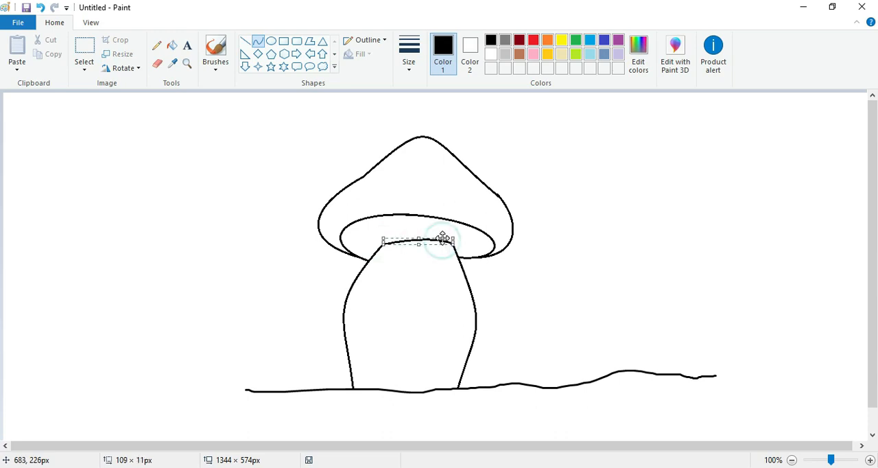
click(401, 327)
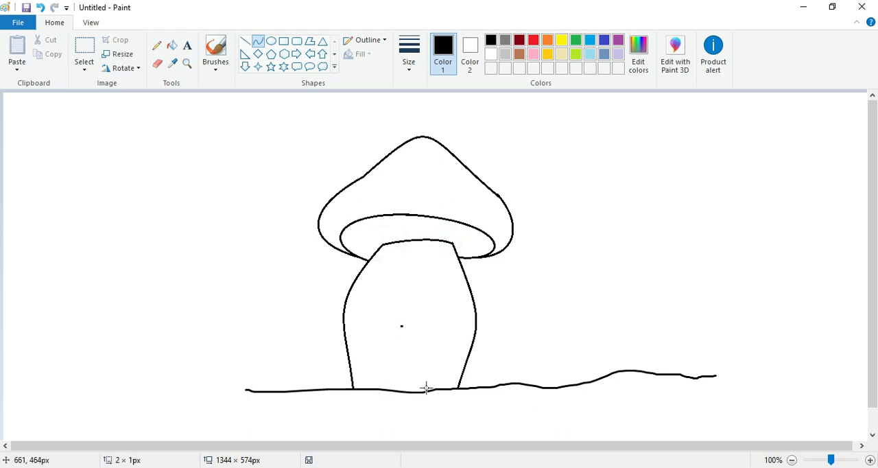
click(38, 8)
Draw a rounded window frame about 57 by 54 px on the stem, with narrow rounded bars above and below it
click(297, 43)
drag(368, 293, 402, 327)
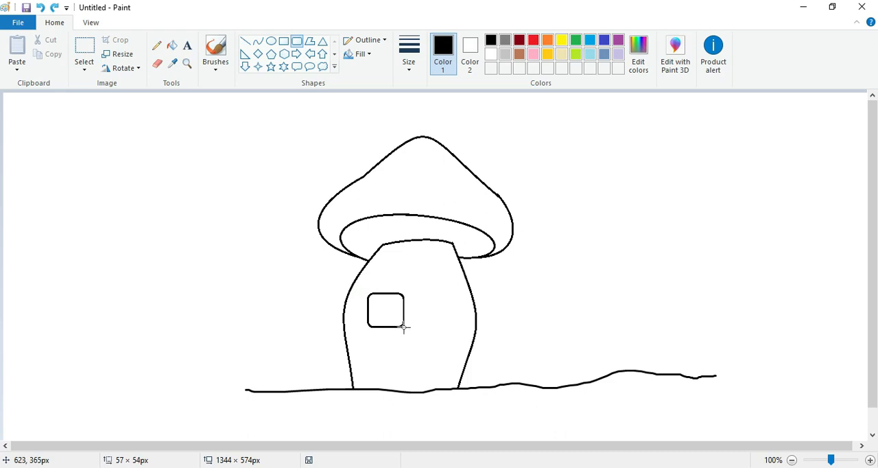
click(370, 280)
drag(361, 282, 408, 293)
drag(358, 283, 404, 287)
click(438, 313)
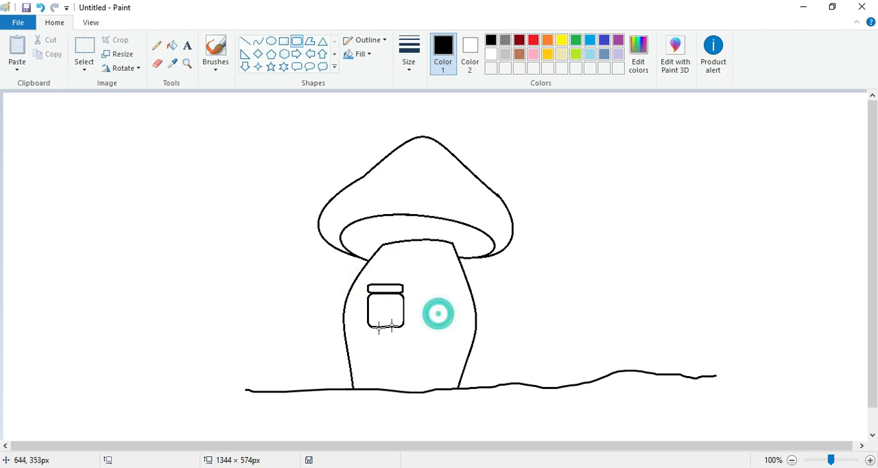
drag(368, 327, 403, 334)
click(435, 308)
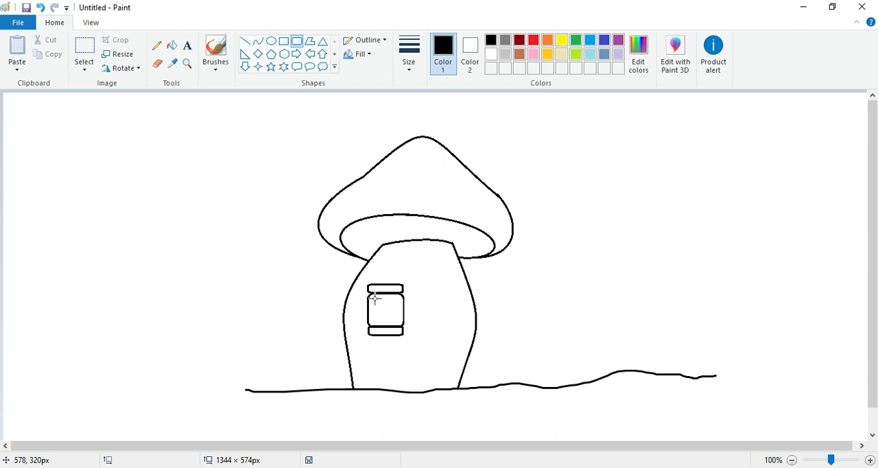
Draw a smaller rounded rectangle inside the window frame, redrawing it at 300% zoom so it sits evenly
drag(373, 295, 401, 320)
click(186, 64)
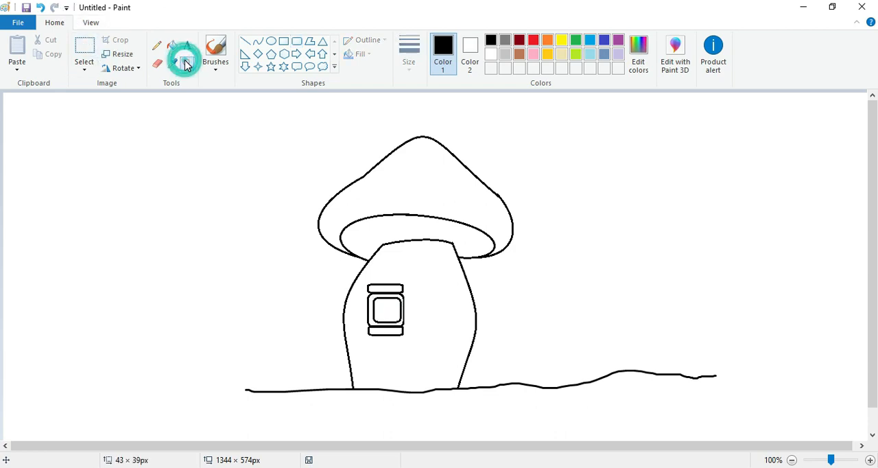
click(402, 336)
click(402, 337)
scroll(2, 343, up, 3)
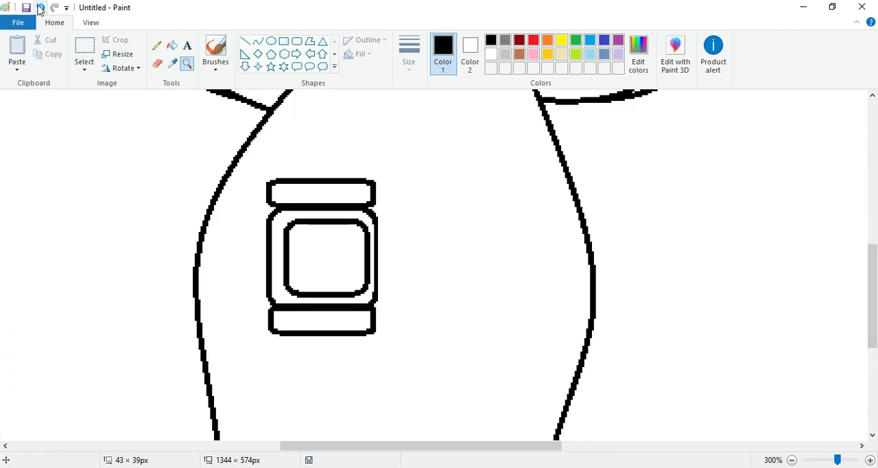
click(40, 7)
drag(278, 217, 369, 295)
drag(327, 262, 367, 256)
click(416, 249)
Divide the window into four panes with two close vertical lines and two close horizontal lines
click(245, 41)
drag(316, 218, 316, 296)
click(336, 239)
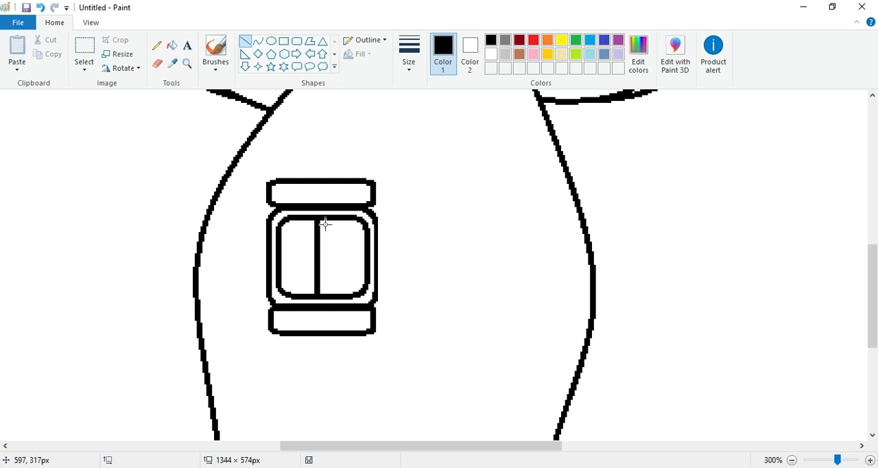
drag(326, 217, 326, 295)
click(346, 266)
drag(278, 254, 360, 251)
click(277, 263)
click(426, 245)
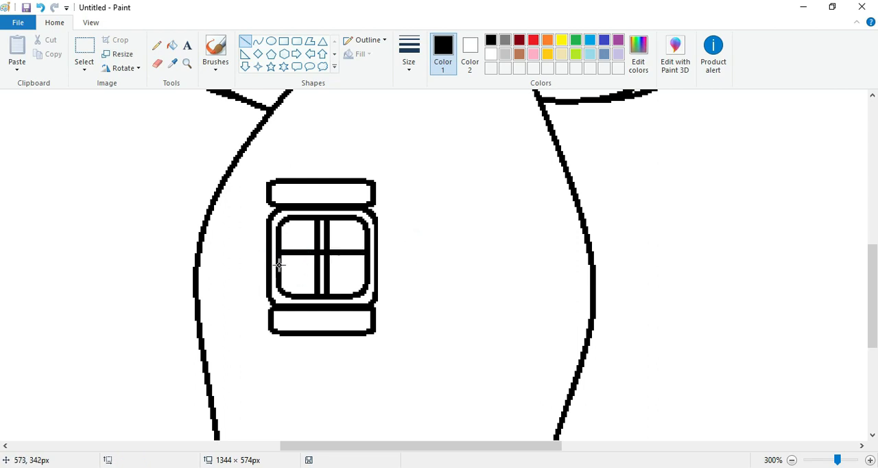
drag(279, 257, 367, 259)
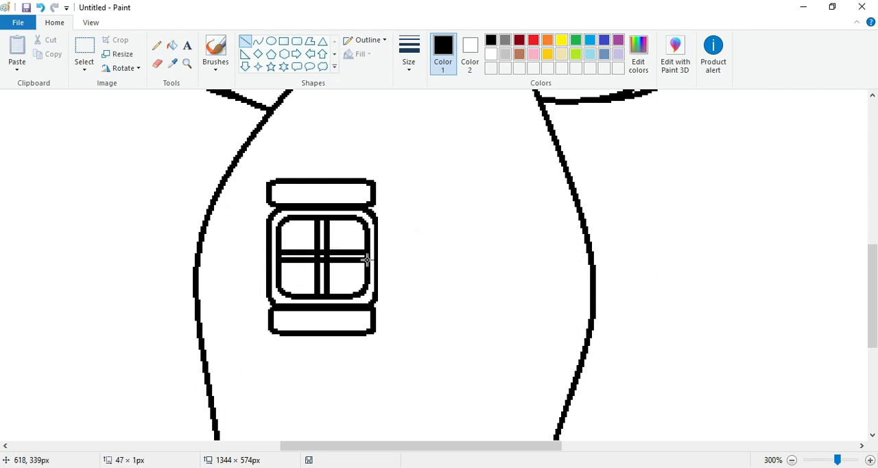
click(413, 268)
Draw a small tilted heart from two curves on the upper right part of the stem
scroll(2, 272, down, 3)
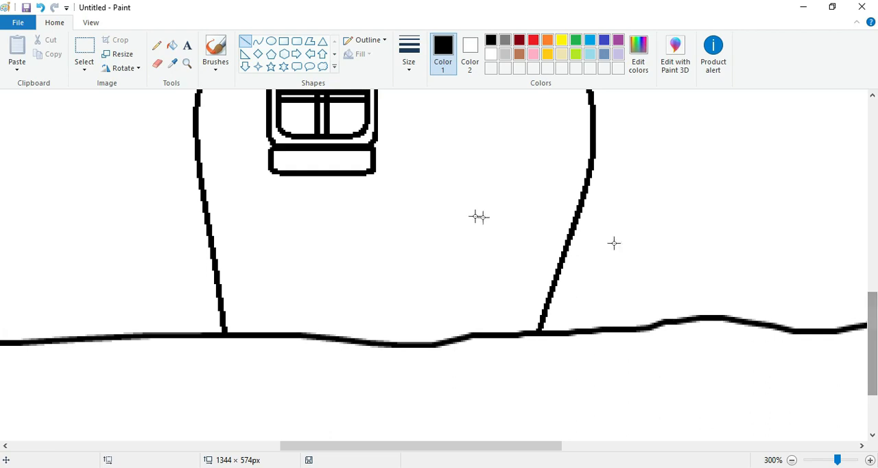
click(791, 459)
click(790, 459)
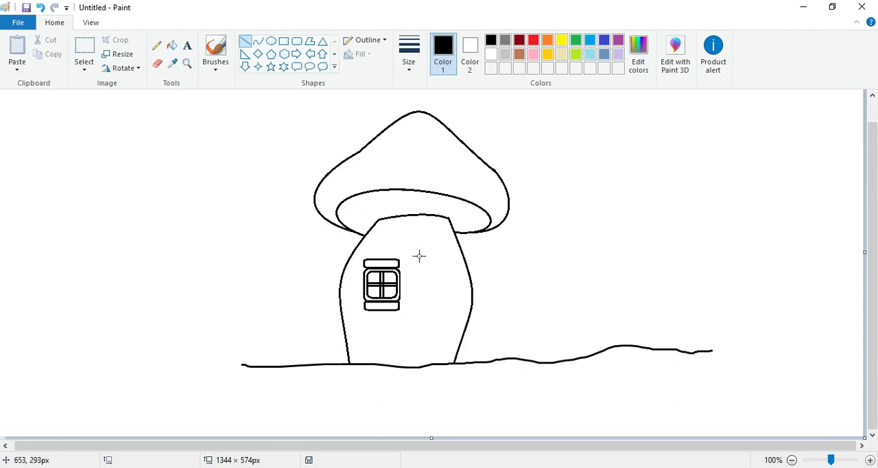
click(186, 63)
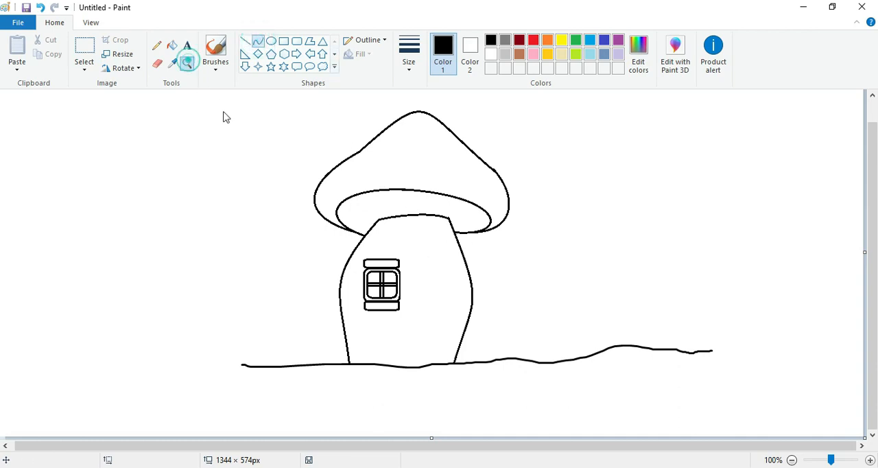
click(446, 260)
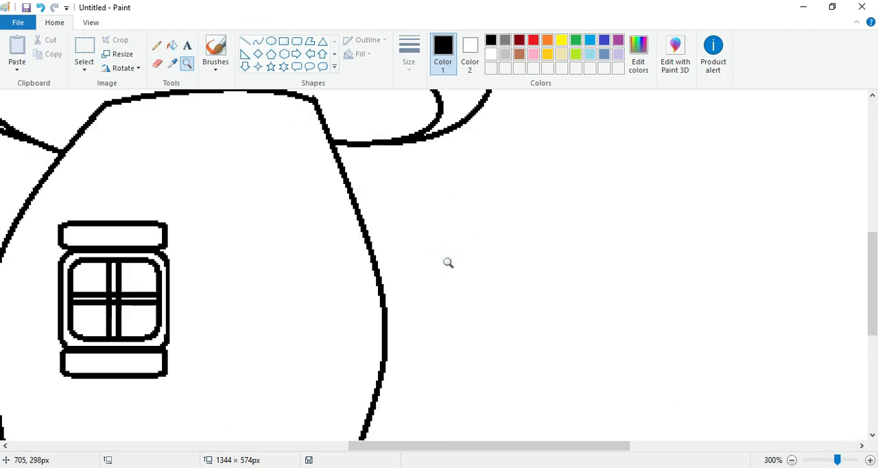
click(257, 42)
drag(251, 204, 269, 108)
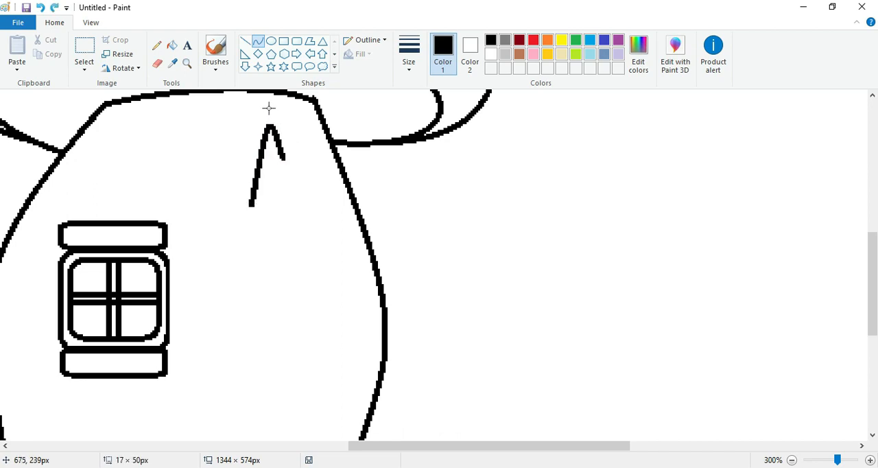
drag(267, 170, 228, 162)
click(301, 200)
drag(253, 204, 309, 176)
drag(313, 143, 330, 158)
click(285, 263)
Draw an arched door at the stem's base right of the window, with two curved sides and a rounded upper edge
drag(872, 291, 872, 357)
click(792, 460)
click(791, 459)
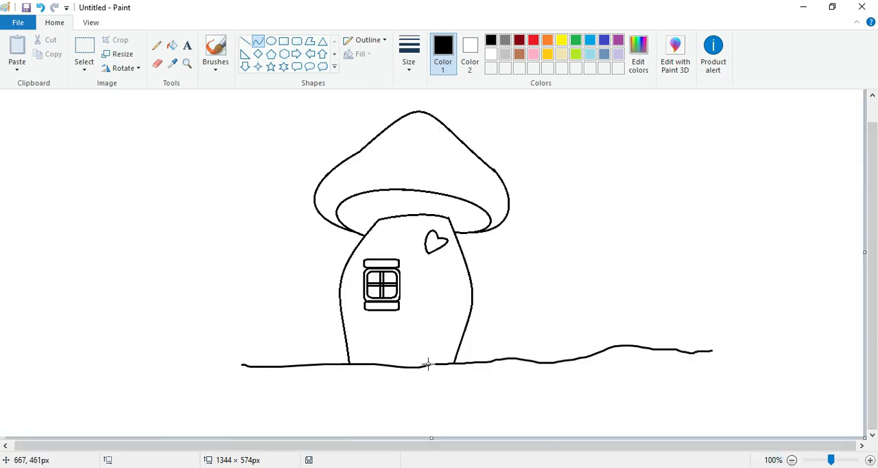
drag(427, 364, 429, 304)
key(ctrl+z)
drag(411, 366, 413, 312)
mouse_move(413, 338)
mouse_down()
mouse_move(405, 339)
mouse_move(405, 319)
mouse_move(448, 347)
mouse_move(450, 363)
mouse_up()
mouse_move(446, 323)
mouse_down()
mouse_move(453, 319)
mouse_move(426, 311)
mouse_move(444, 313)
mouse_up()
click(442, 288)
mouse_move(421, 312)
mouse_down()
mouse_move(419, 304)
mouse_move(437, 304)
mouse_up()
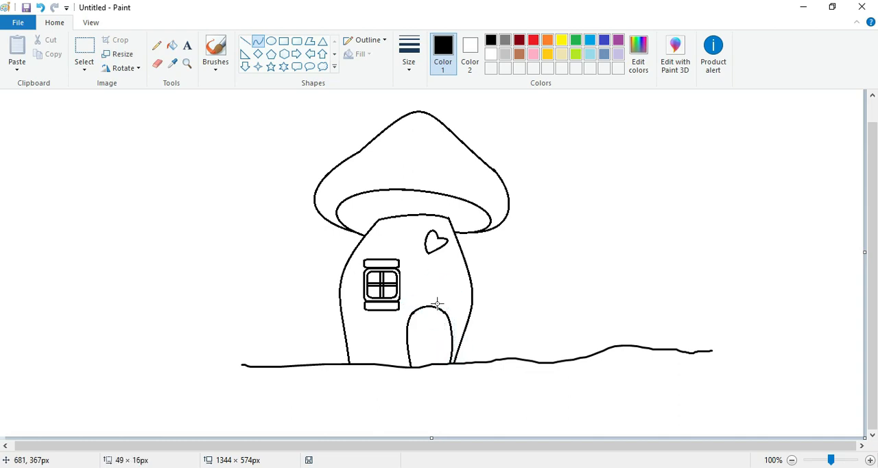
Add a small heart shape to the upper part of the door
click(334, 66)
click(244, 79)
drag(418, 315, 449, 336)
click(441, 313)
click(39, 8)
Draw a curve just inside the door's right edge, from the arch down to the ground, to show its thickness
click(334, 41)
click(258, 41)
drag(439, 308, 447, 362)
click(446, 323)
click(449, 346)
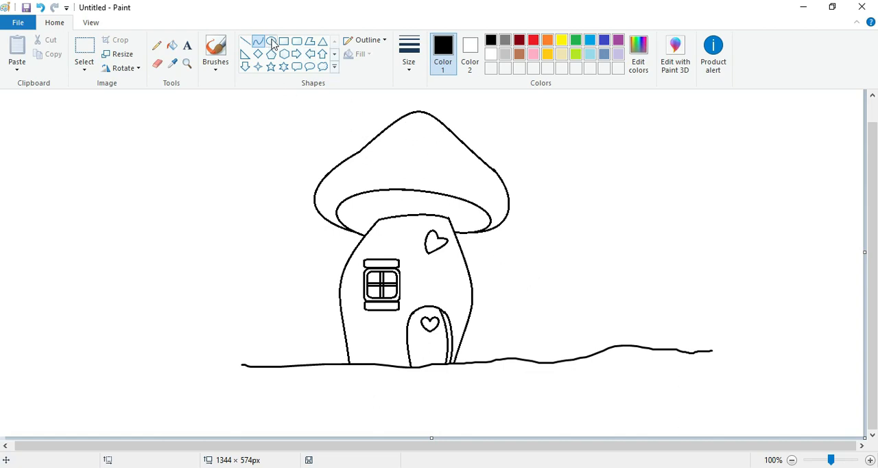
Scatter twelve small circles and ovals of varying size over the mushroom cap as spots
click(272, 44)
mouse_move(396, 144)
mouse_down()
mouse_move(412, 161)
mouse_move(466, 178)
mouse_up()
drag(357, 163, 380, 180)
drag(416, 115, 430, 129)
drag(335, 178, 349, 190)
drag(473, 177, 489, 190)
drag(424, 167, 436, 179)
drag(434, 140, 448, 151)
drag(492, 198, 506, 212)
drag(321, 198, 334, 210)
drag(397, 175, 406, 183)
drag(381, 138, 394, 147)
Draw two curved, pointed grass blades on the ground just left of the stem
drag(312, 365, 293, 329)
click(40, 7)
click(258, 41)
mouse_move(308, 364)
mouse_down()
mouse_move(297, 313)
mouse_move(318, 362)
mouse_up()
drag(310, 338, 314, 330)
click(331, 345)
mouse_move(318, 362)
mouse_down()
mouse_move(330, 324)
mouse_move(339, 332)
mouse_up()
mouse_move(316, 340)
mouse_down()
mouse_move(326, 364)
mouse_move(325, 350)
mouse_move(356, 326)
mouse_up()
click(323, 340)
click(316, 304)
click(337, 394)
Draw a cluster of three curved grass blades in front of the stem, between its left side and the door
mouse_move(356, 343)
mouse_down()
mouse_move(360, 330)
mouse_move(365, 368)
mouse_up()
click(362, 365)
mouse_move(365, 339)
mouse_down()
mouse_move(368, 351)
mouse_move(385, 331)
mouse_up()
mouse_move(376, 346)
mouse_down()
mouse_move(377, 364)
mouse_move(398, 351)
mouse_move(377, 362)
mouse_move(395, 339)
mouse_move(381, 344)
mouse_move(386, 363)
mouse_up()
click(392, 339)
click(40, 9)
click(415, 344)
click(385, 318)
drag(391, 351, 386, 346)
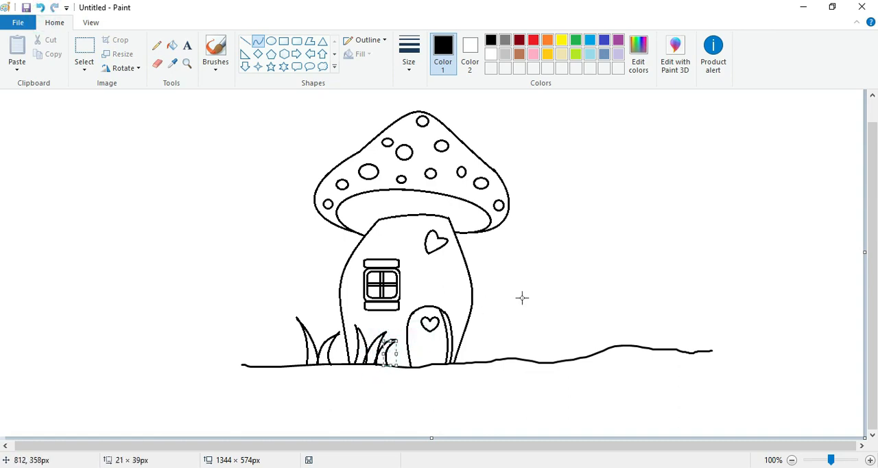
Draw a cluster of three curved grass blades on the ground right of the stem
click(488, 345)
mouse_move(477, 346)
mouse_down()
mouse_move(510, 315)
mouse_move(490, 330)
mouse_move(498, 361)
mouse_up()
click(510, 320)
click(554, 307)
mouse_move(504, 341)
mouse_down()
mouse_move(524, 323)
mouse_move(505, 335)
mouse_move(506, 359)
mouse_move(512, 337)
mouse_up()
click(533, 329)
click(524, 329)
click(552, 331)
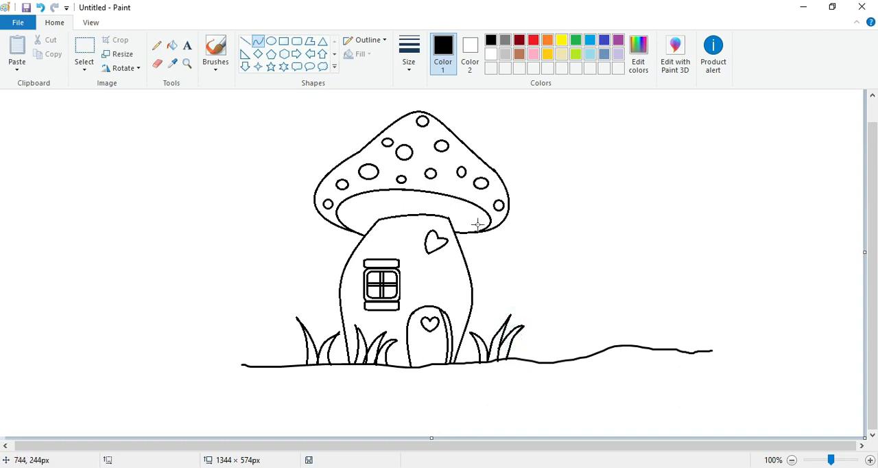
Draw seven short straight gill lines fanning out across the underside of the cap
click(245, 42)
mouse_move(351, 205)
mouse_down()
mouse_move(371, 220)
mouse_move(377, 196)
mouse_move(399, 212)
mouse_move(433, 209)
mouse_up()
click(398, 197)
mouse_move(453, 212)
mouse_down()
mouse_move(459, 203)
mouse_move(457, 223)
mouse_up()
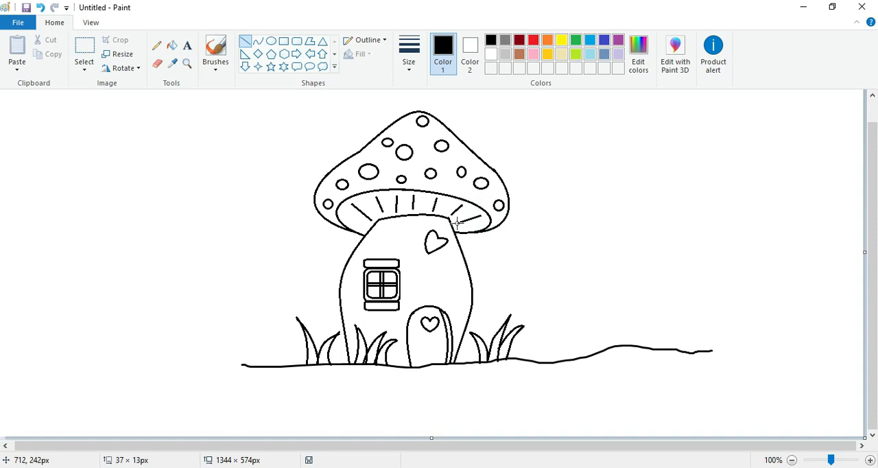
Fill the cap around its spots with a custom red of Red 255, Green 0, Blue 0
click(533, 40)
click(172, 46)
click(470, 151)
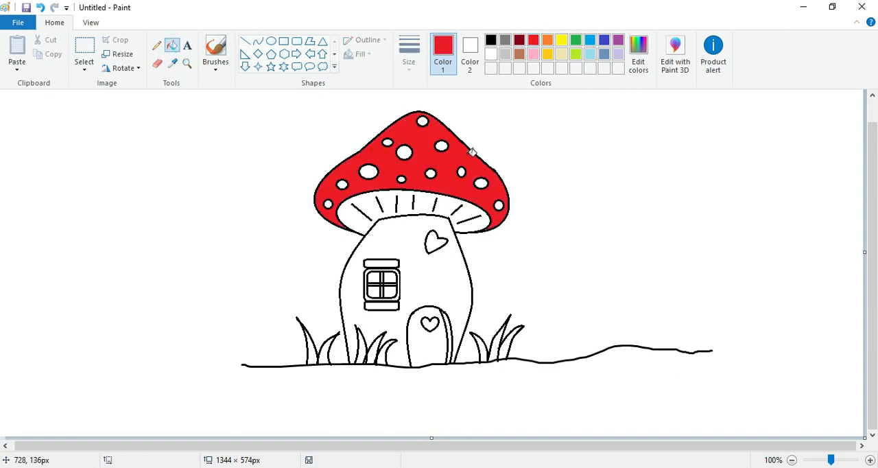
click(639, 66)
click(308, 176)
click(456, 326)
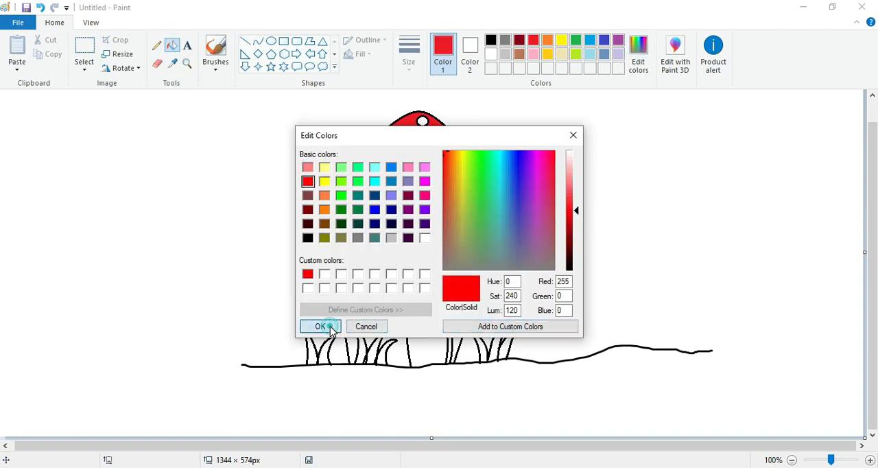
click(333, 327)
Fill the cap's underside with a light yellow custom color of Red 255, Green 249, Blue 128
click(561, 40)
click(638, 55)
click(578, 190)
click(510, 325)
click(333, 327)
click(431, 215)
click(631, 67)
drag(577, 190, 577, 180)
click(506, 326)
click(327, 325)
click(437, 204)
Mix a muted greyish beige custom color and fill the stem wall with it
click(649, 48)
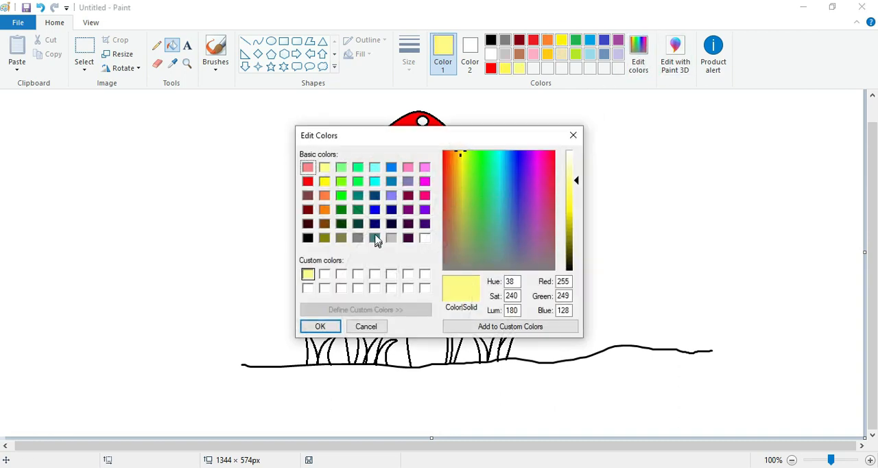
click(324, 167)
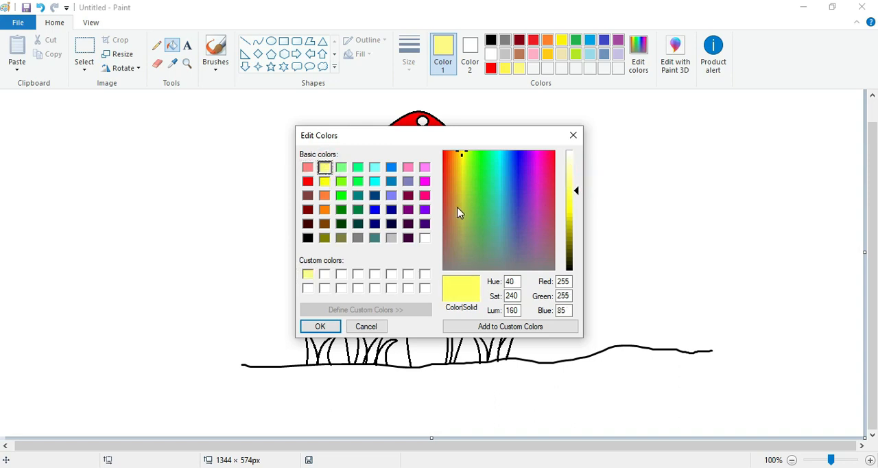
click(461, 225)
drag(577, 190, 577, 179)
click(506, 325)
click(330, 326)
click(433, 283)
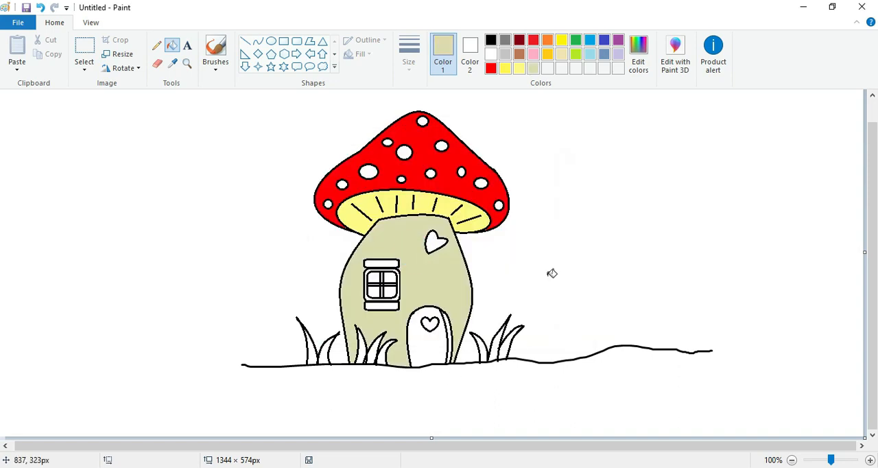
Fill the door with red and the narrow strip along its side edge with black
click(533, 40)
click(435, 352)
click(490, 39)
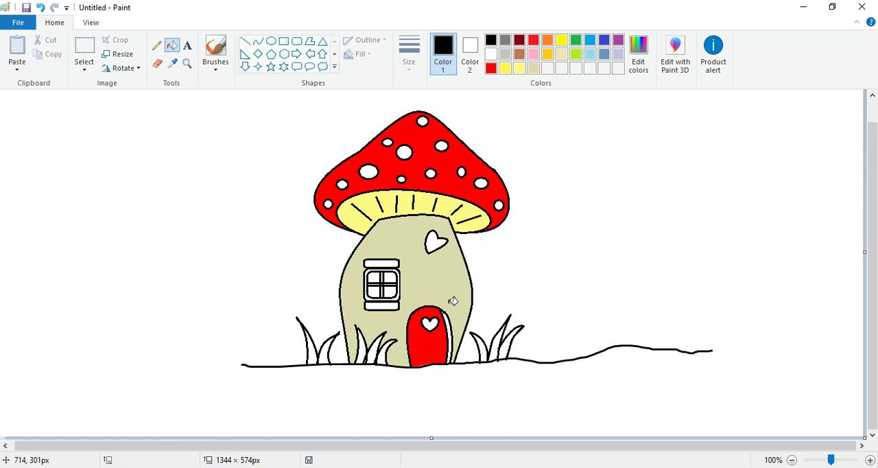
Color the window's frame and crossbars with the custom red
click(491, 68)
click(380, 276)
click(384, 274)
click(389, 285)
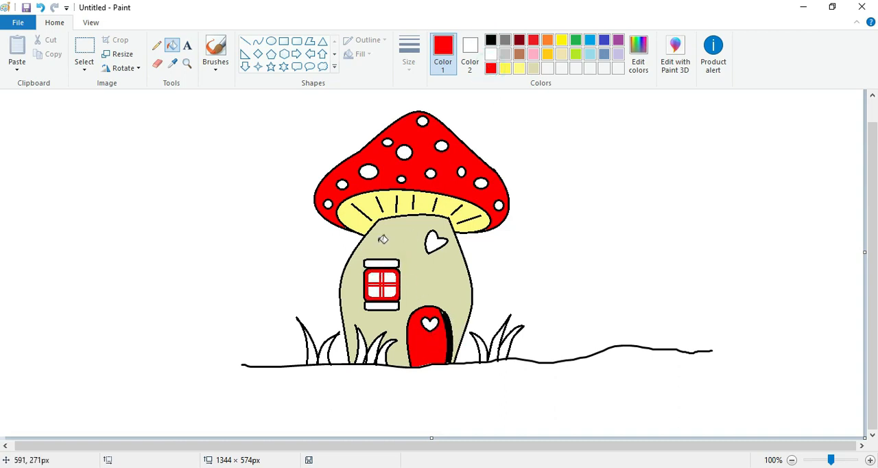
Fill the ledges above and below the window with dark red, and the heart on the wall with the custom red
click(519, 53)
click(382, 274)
click(638, 54)
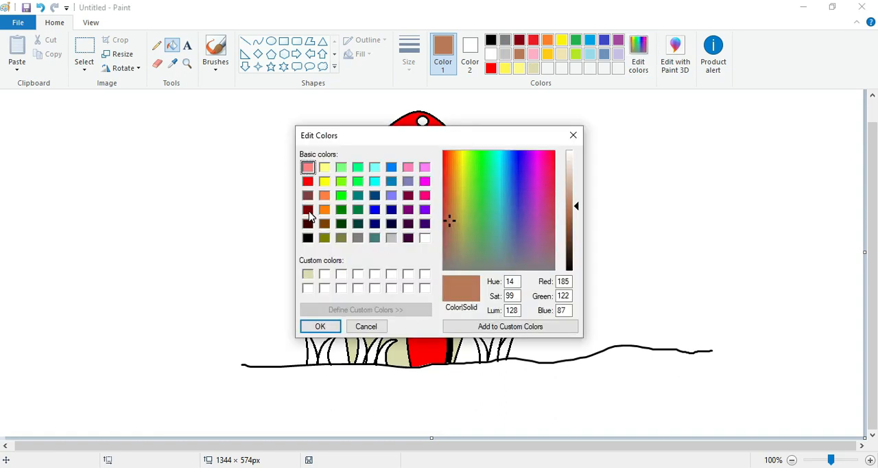
click(319, 326)
click(381, 263)
click(381, 306)
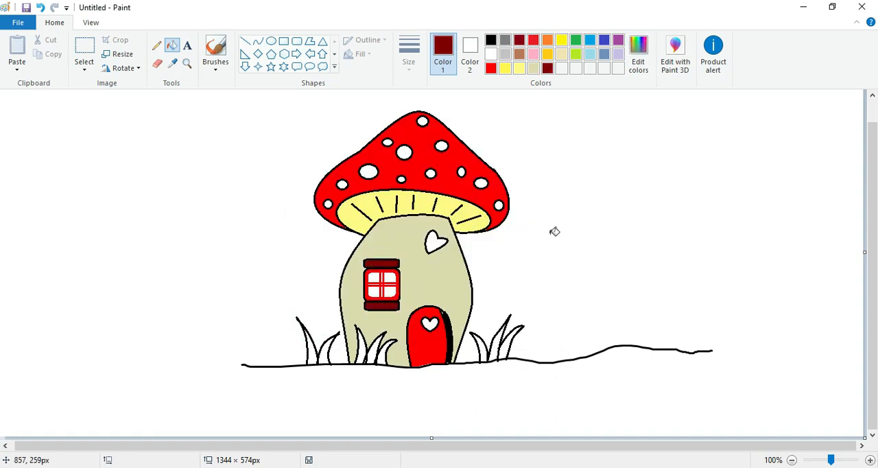
click(490, 69)
click(436, 241)
Mix a pale blue custom color and fill the four window panes with it
click(589, 68)
click(638, 54)
drag(578, 183, 576, 176)
click(319, 326)
click(374, 278)
click(389, 278)
click(375, 294)
click(389, 294)
Mix a custom green by lightening the basic dark green, and add it to the custom colors
click(576, 40)
click(638, 54)
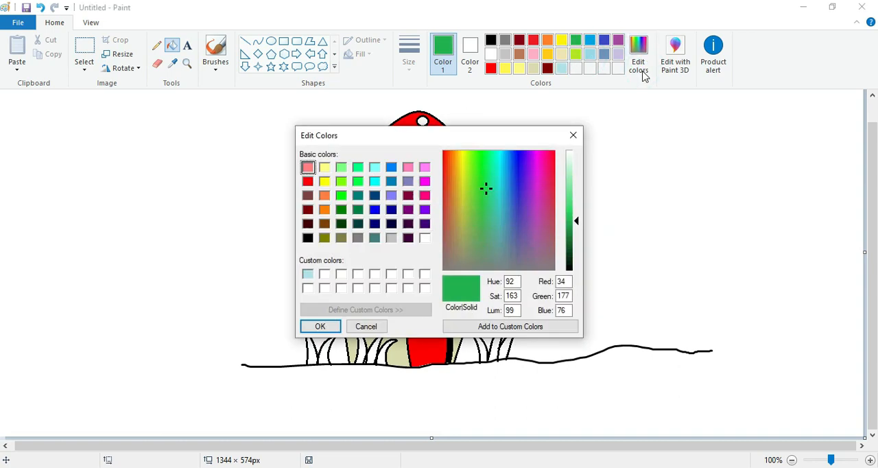
click(340, 222)
drag(578, 255, 578, 242)
click(510, 326)
click(320, 326)
Fill the blades of all three grass clumps around the house with the custom green
click(323, 354)
click(358, 351)
click(374, 349)
click(388, 353)
click(478, 349)
click(493, 346)
click(509, 343)
Recolor the black outlines of the white cap spots with the custom red so they blend into the cap
click(490, 68)
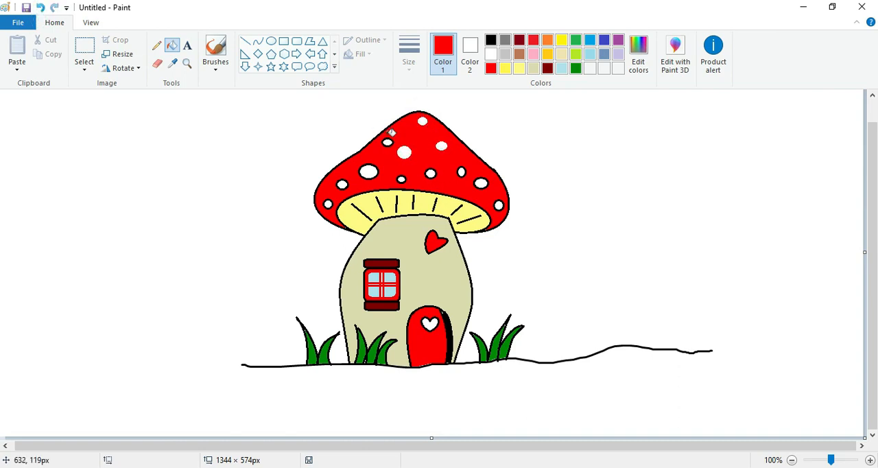
click(337, 181)
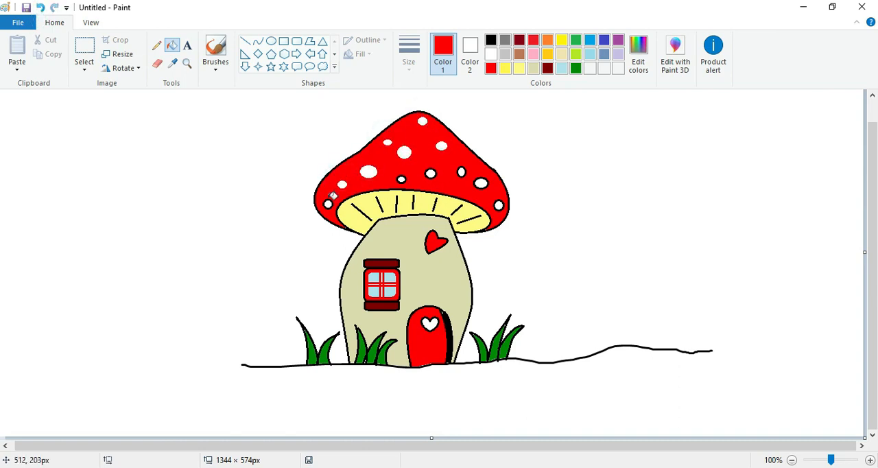
click(403, 176)
click(40, 8)
click(403, 177)
click(430, 165)
click(478, 176)
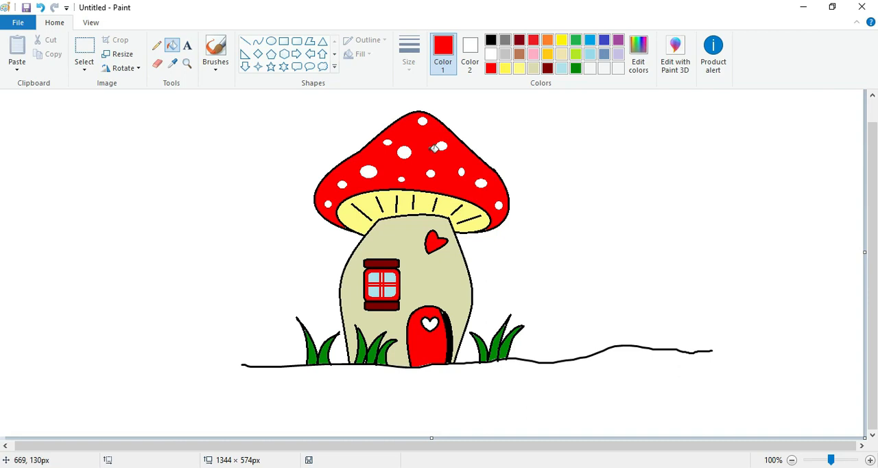
Touch up the white gaps at the base of the grass blades with the Pencil in the custom green
click(187, 62)
click(437, 355)
click(3, 368)
click(576, 68)
click(157, 45)
click(144, 390)
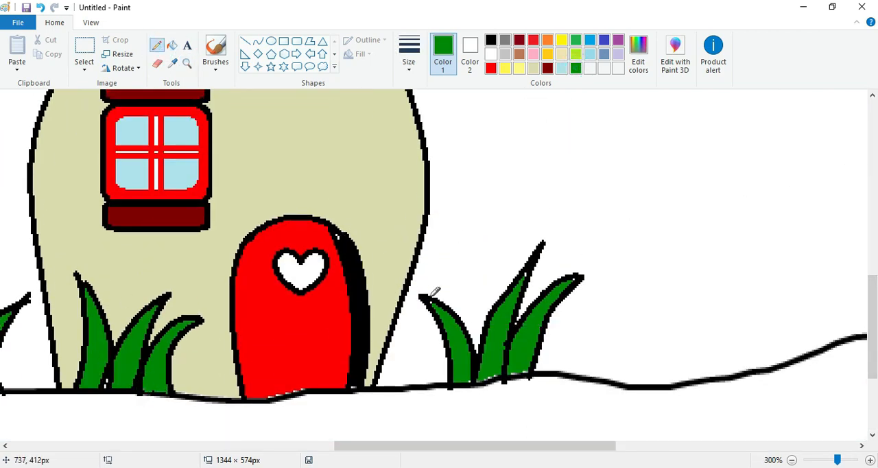
click(496, 373)
Touch up the white gap at the top of the door's black side strip with the Pencil in black
scroll(735, 314, down, 1)
click(490, 40)
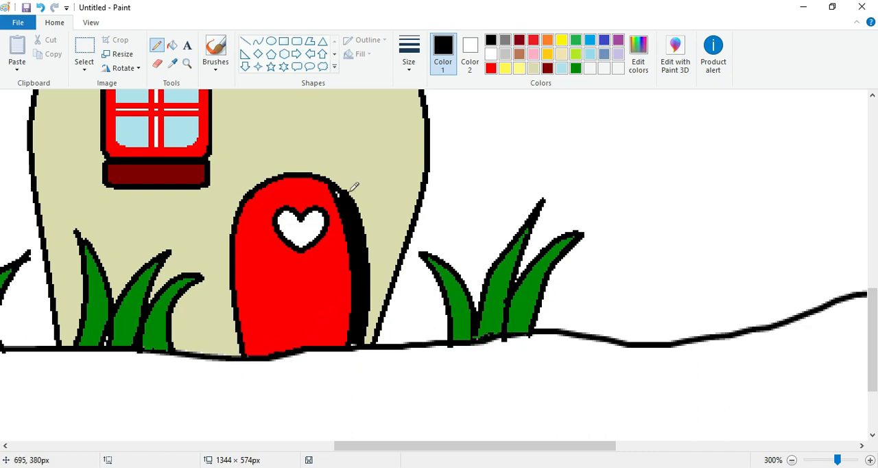
mouse_move(875, 319)
mouse_down()
mouse_move(876, 268)
mouse_move(874, 330)
mouse_up()
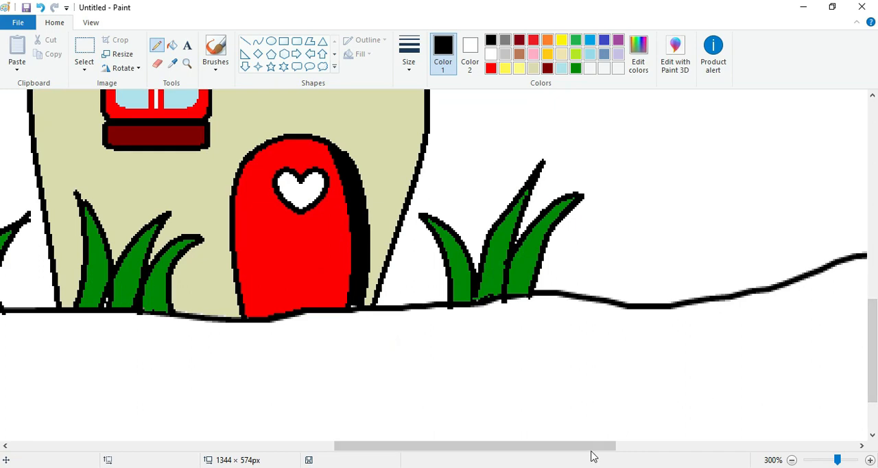
drag(420, 443, 319, 435)
drag(876, 376, 876, 324)
scroll(782, 364, down, 3)
click(791, 459)
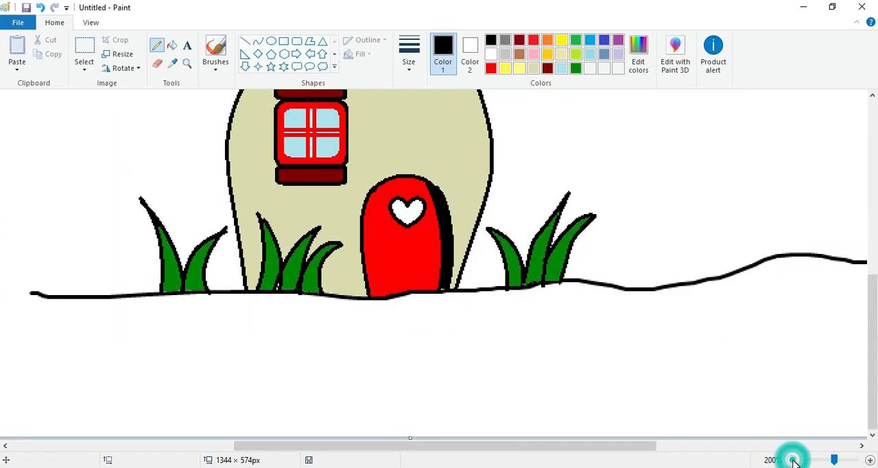
click(791, 460)
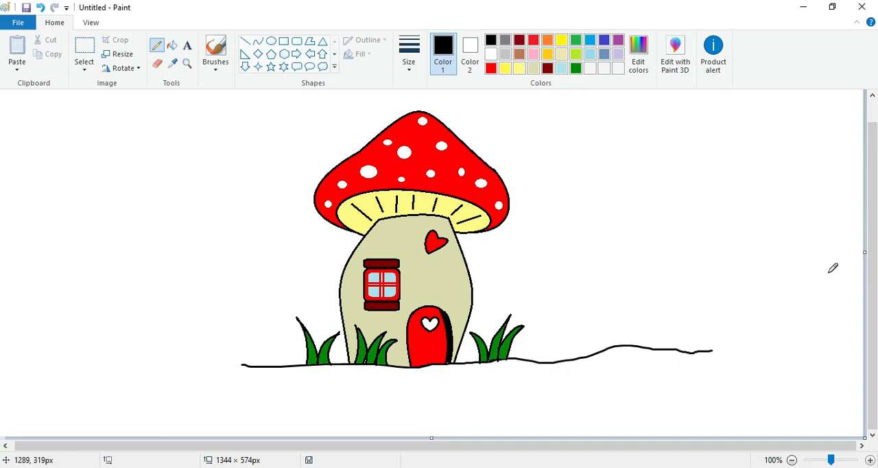
Fill the heart on the door with the pale blue custom color
click(560, 68)
click(171, 46)
click(430, 324)
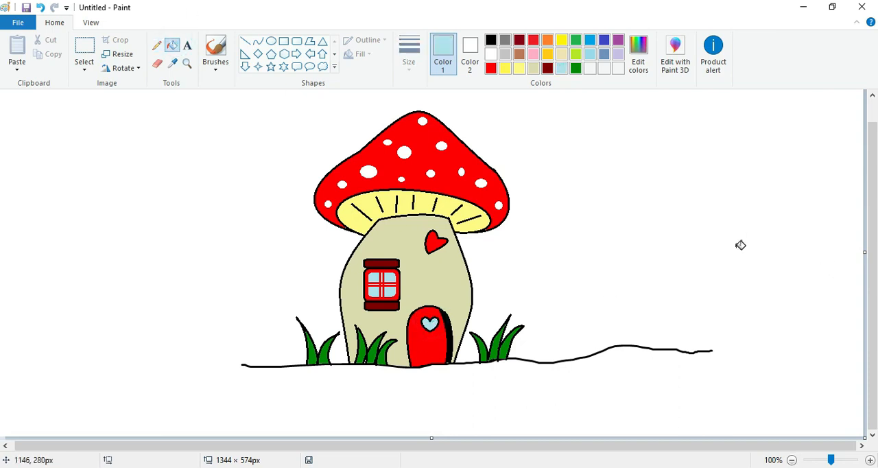